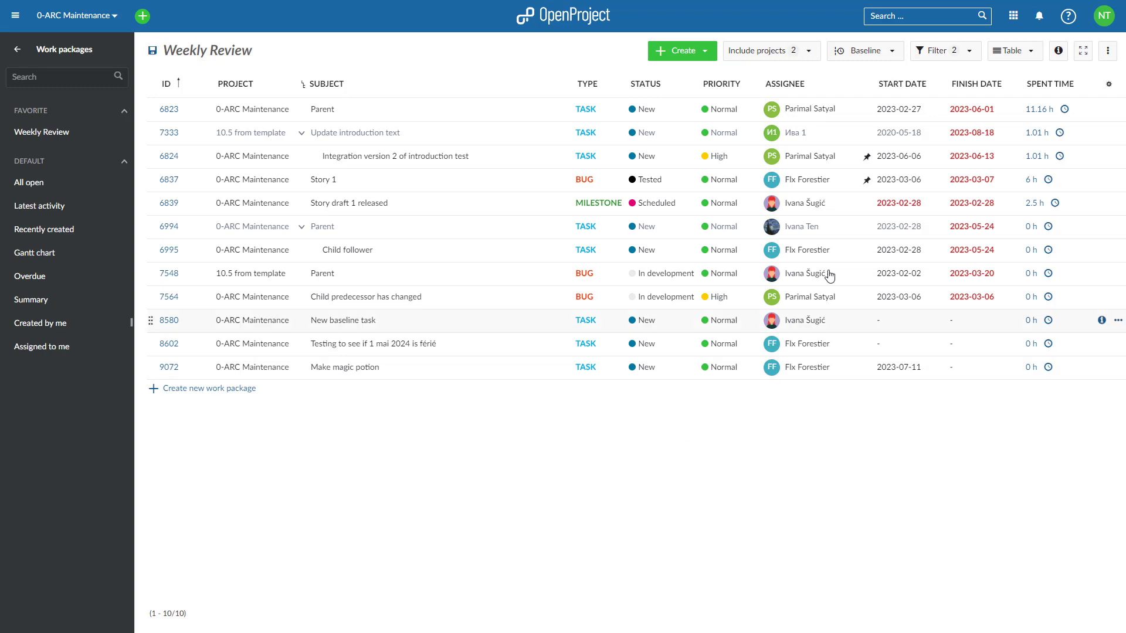
Apply a Baseline comparison to the Weekly Review list against the specific date 2023-05-15.
left_click(880, 57)
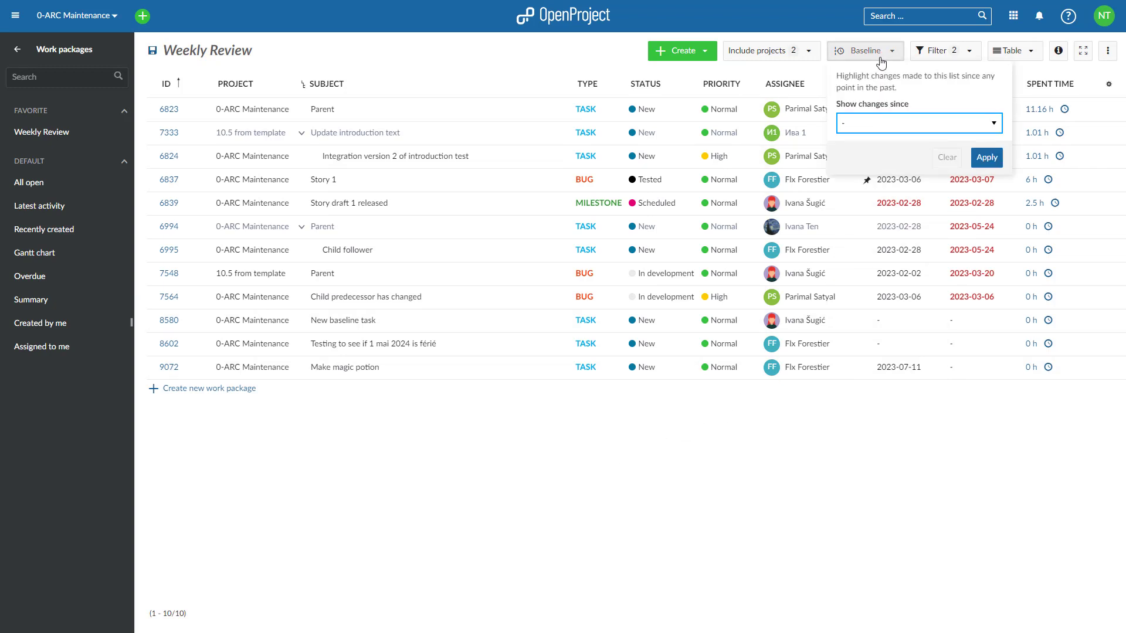
left_click(890, 130)
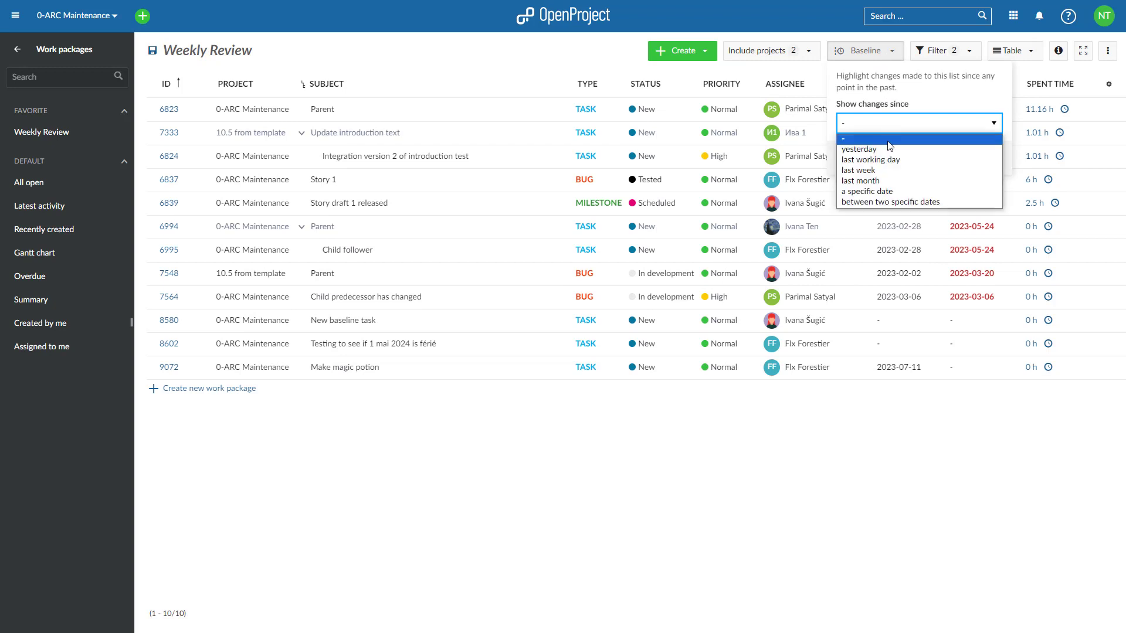
left_click(879, 191)
left_click(880, 168)
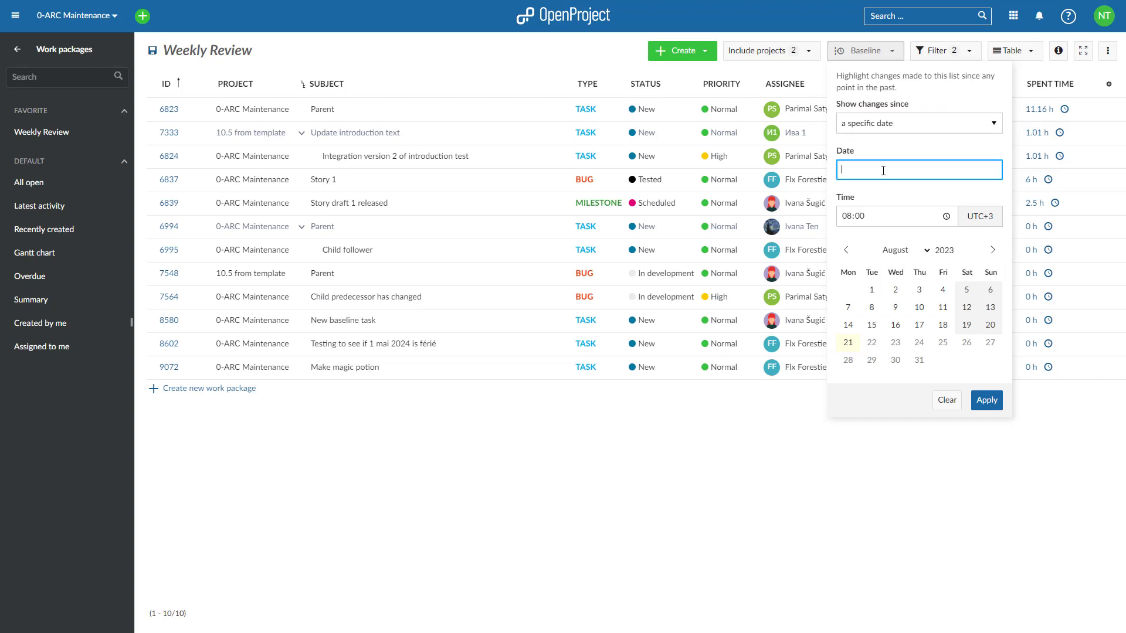
type("2023-05-15")
left_click(901, 194)
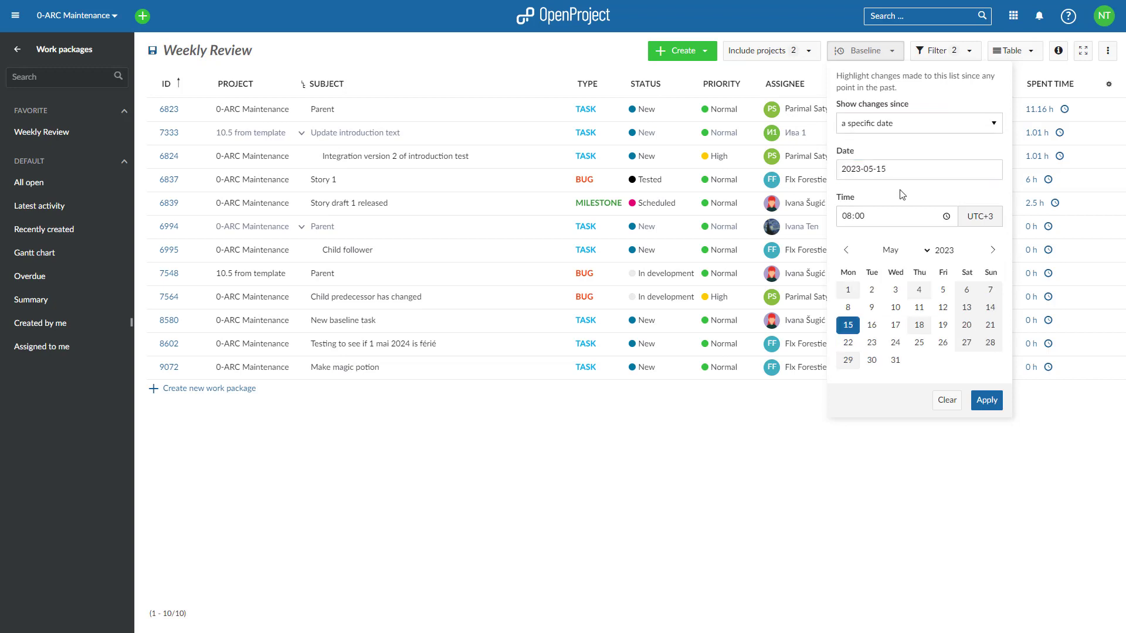
left_click(988, 401)
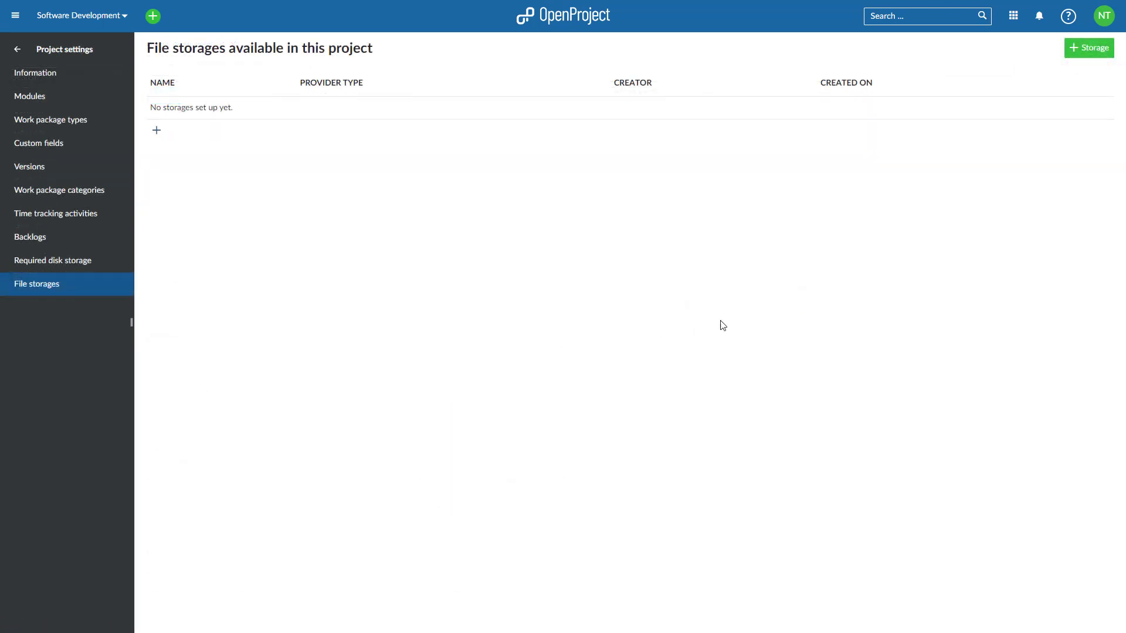
Add storage nextcloud.openproject-edge.eu to Software Development with a new automatically managed project folder.
left_click(1096, 51)
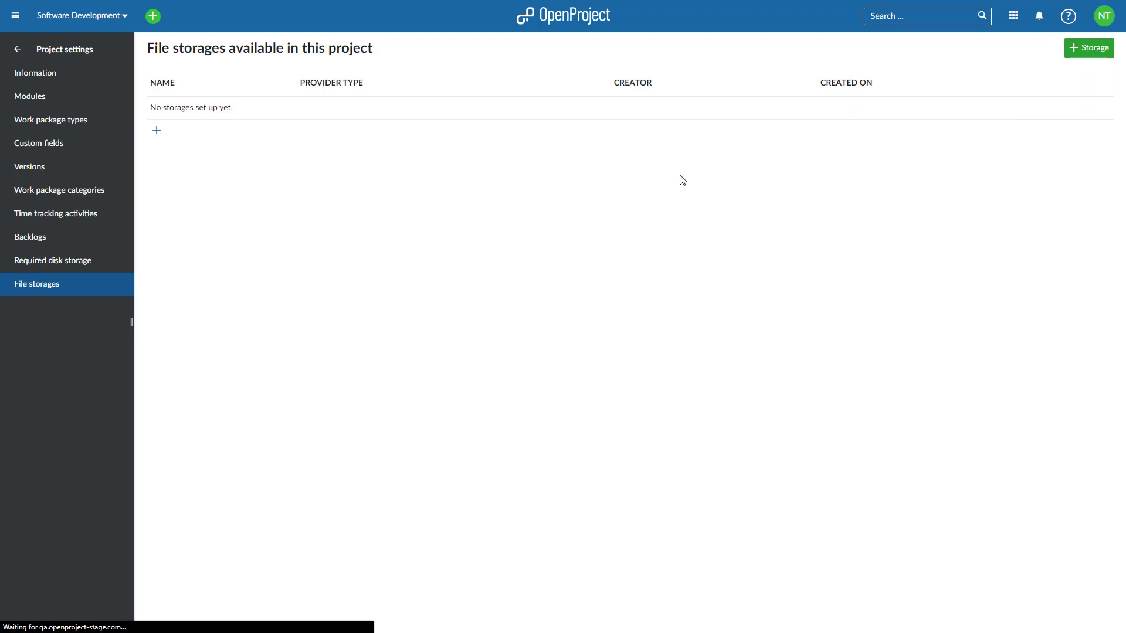
left_click(363, 88)
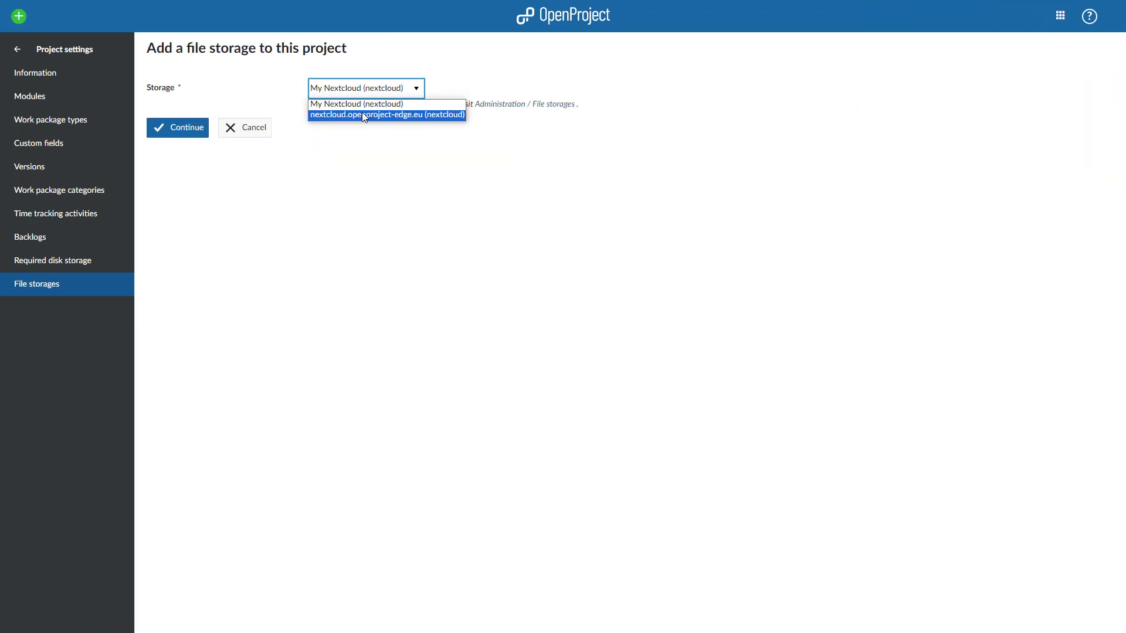
left_click(364, 115)
left_click(180, 129)
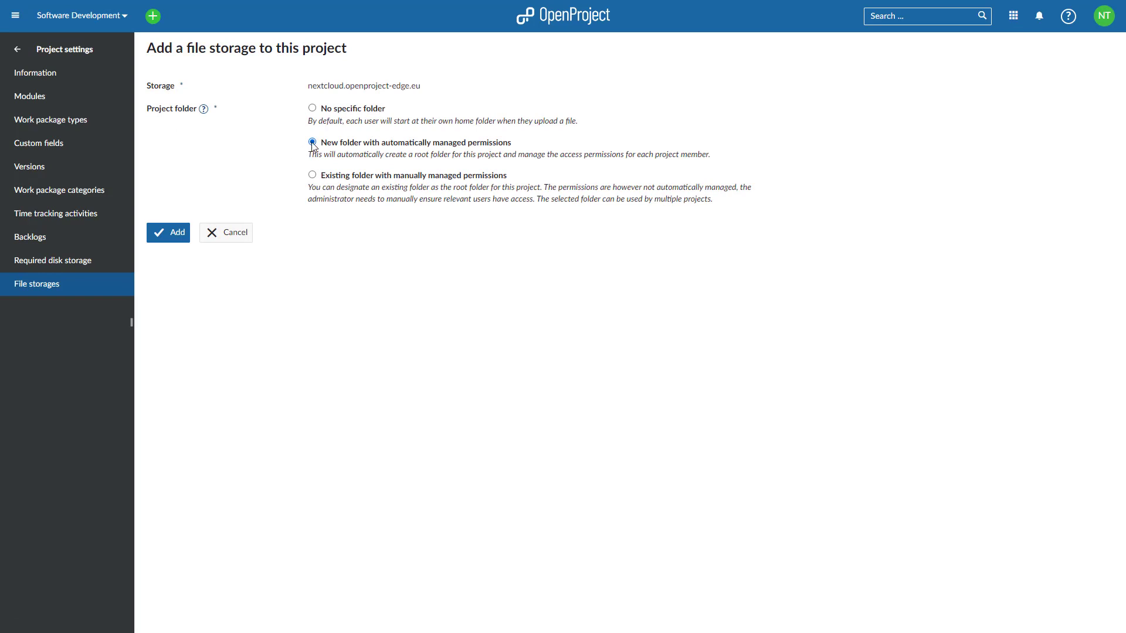
left_click(171, 243)
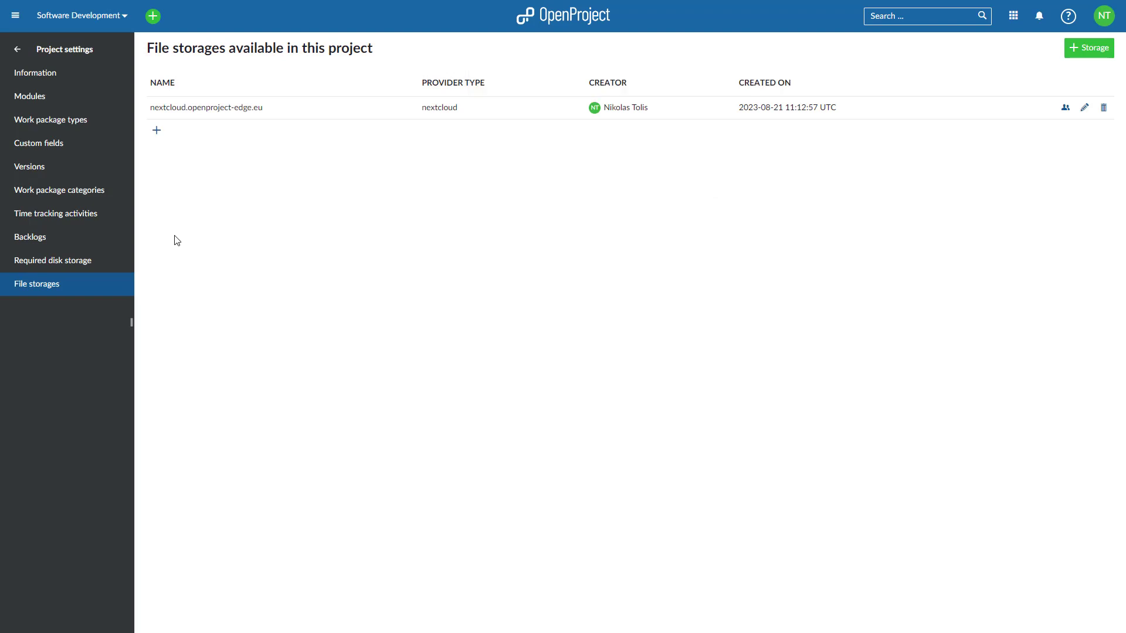
Upload Technical Manual.docx to the Software Development Nextcloud folder from work package #480's Files.
left_click(17, 49)
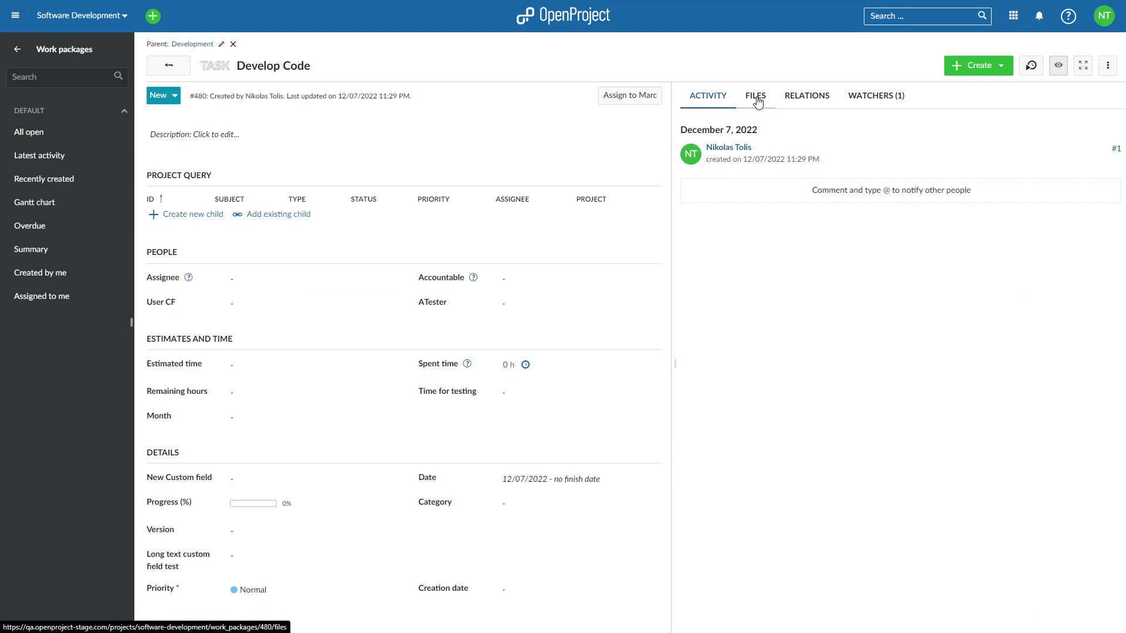
left_click(756, 96)
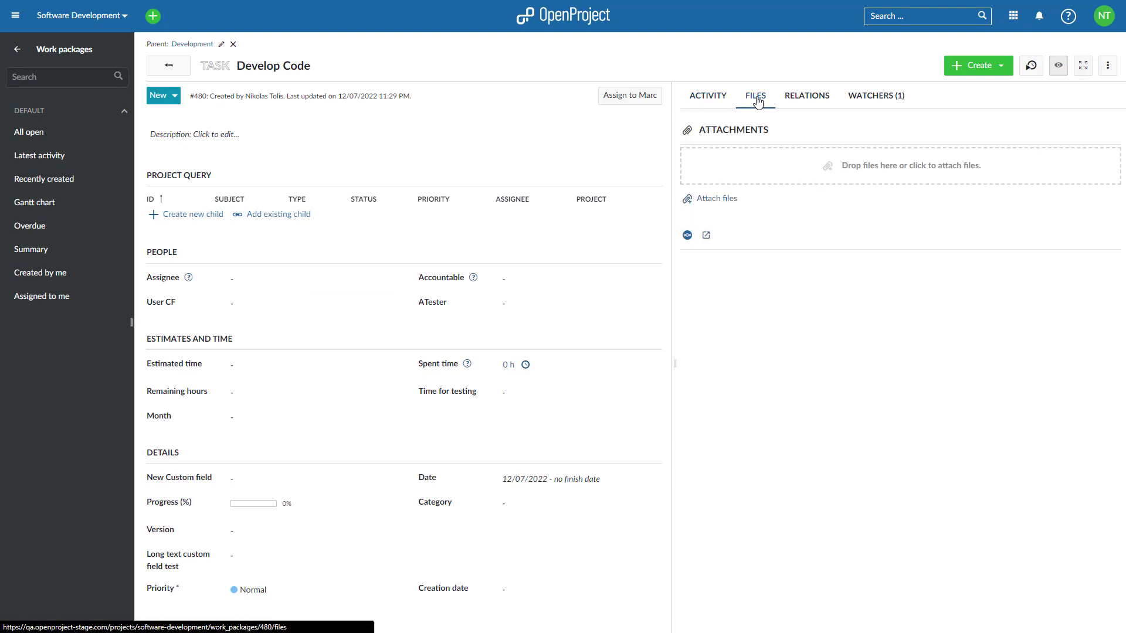
left_click_drag(779, 271, 842, 282)
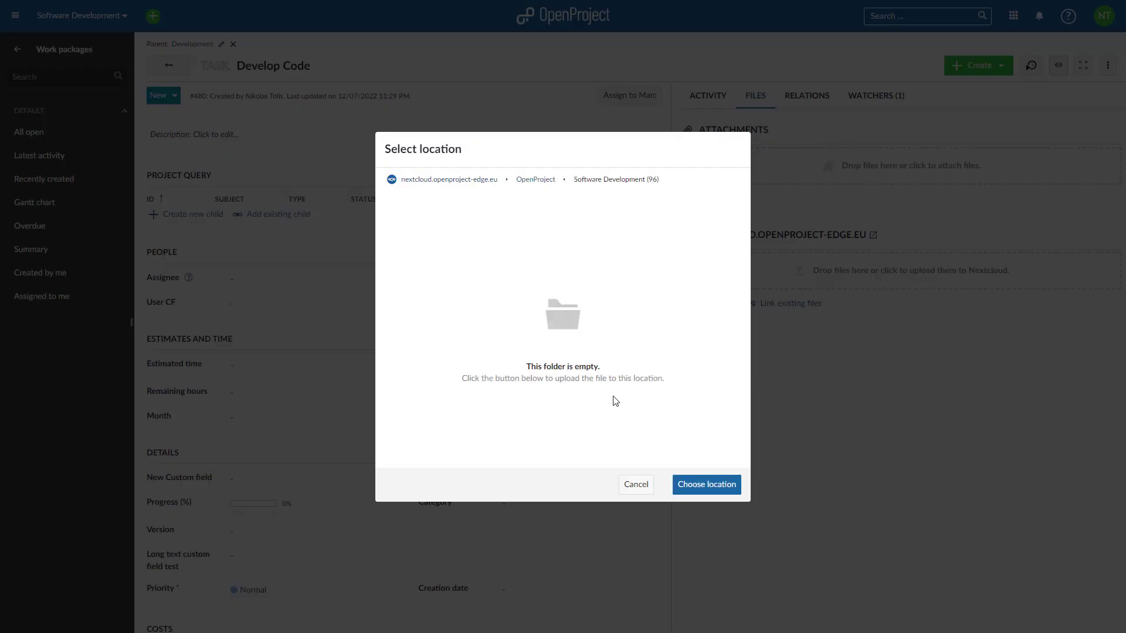
left_click(707, 487)
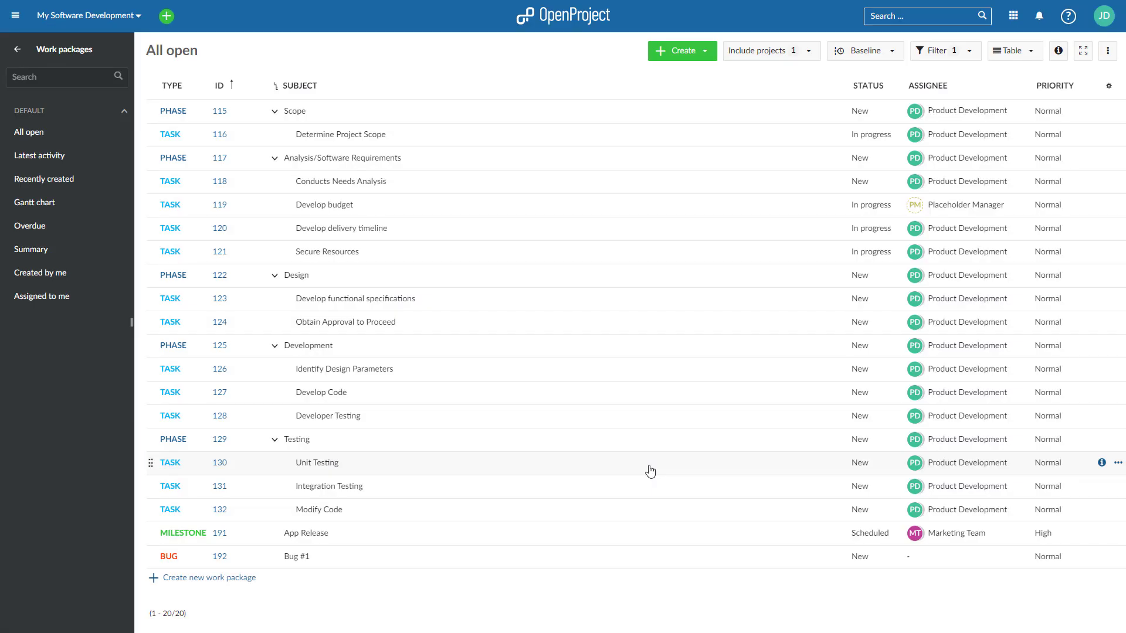
Export the All open work package list as a PDF Report.
left_click(1106, 54)
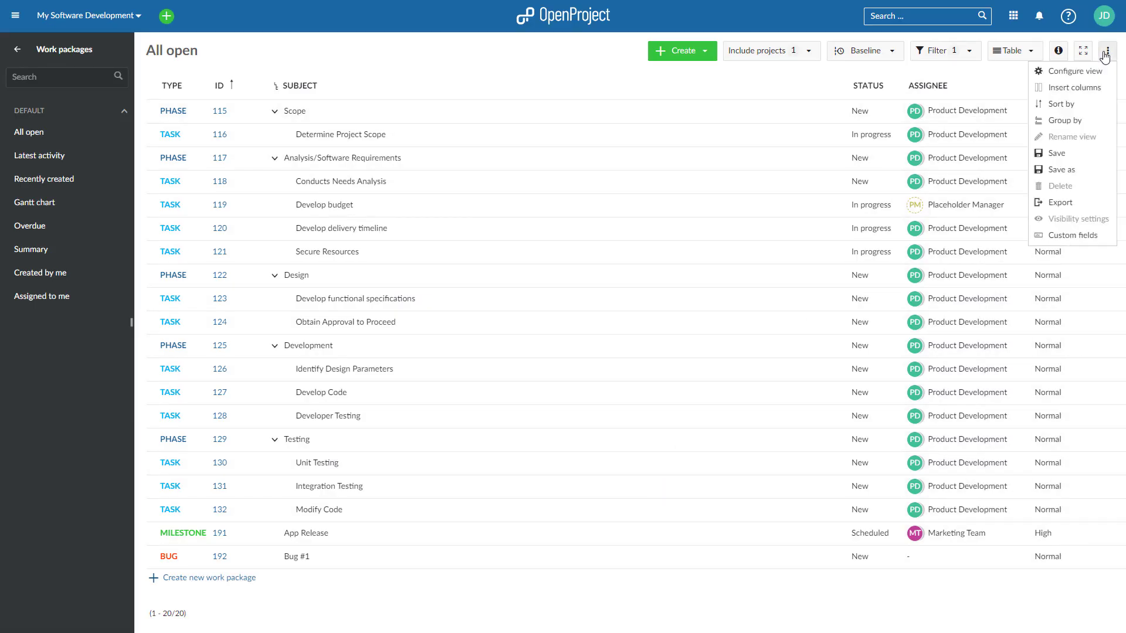
left_click(1061, 203)
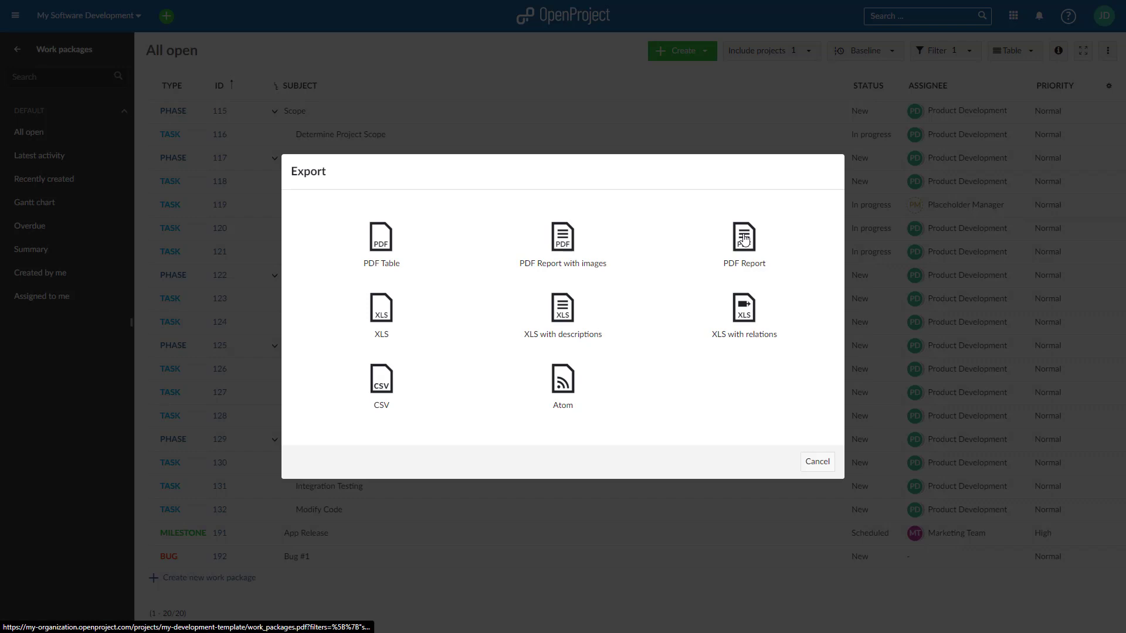
left_click(744, 241)
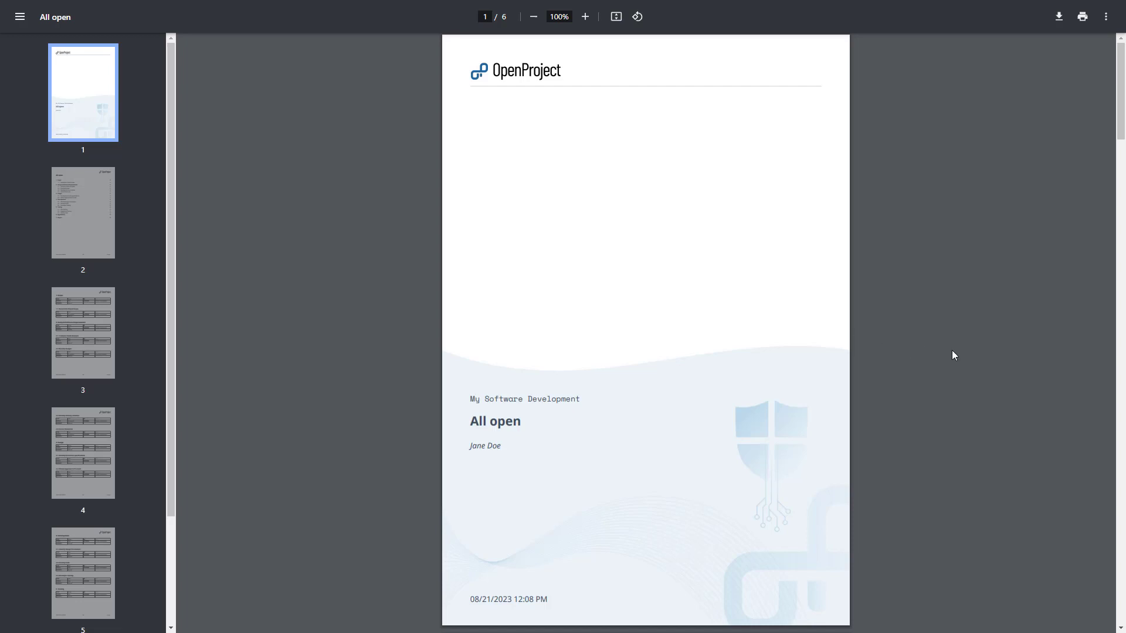
Page through the exported PDF report from the table of contents to its last page.
key("Page_Down")
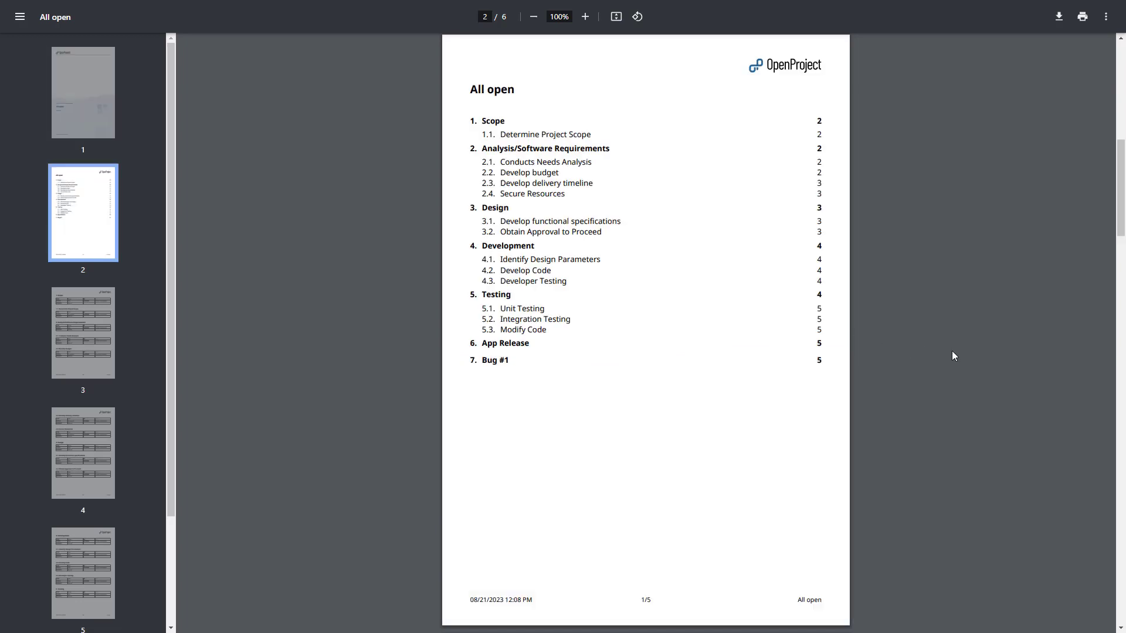
key("Page_Down")
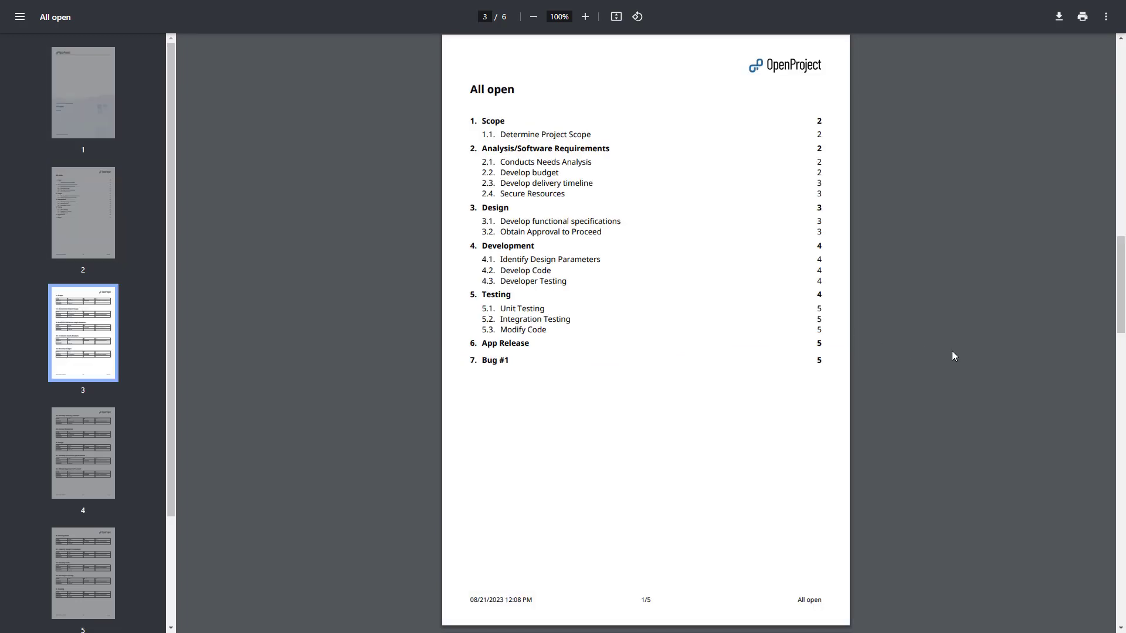
key("Page_Down")
key("Page_Down")
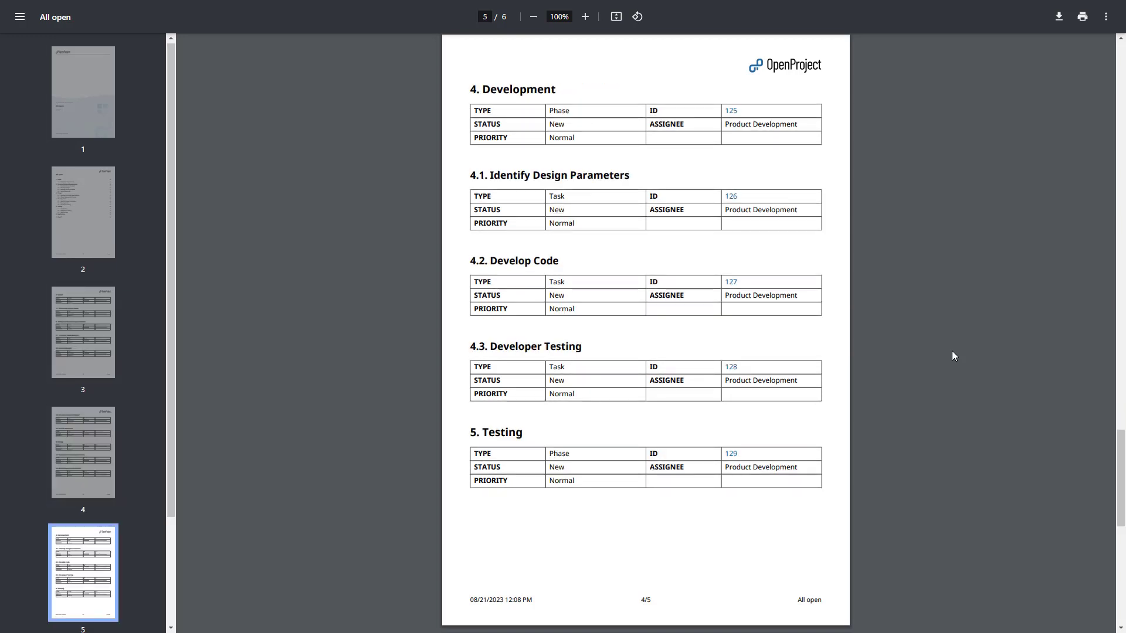
key("Page_Down")
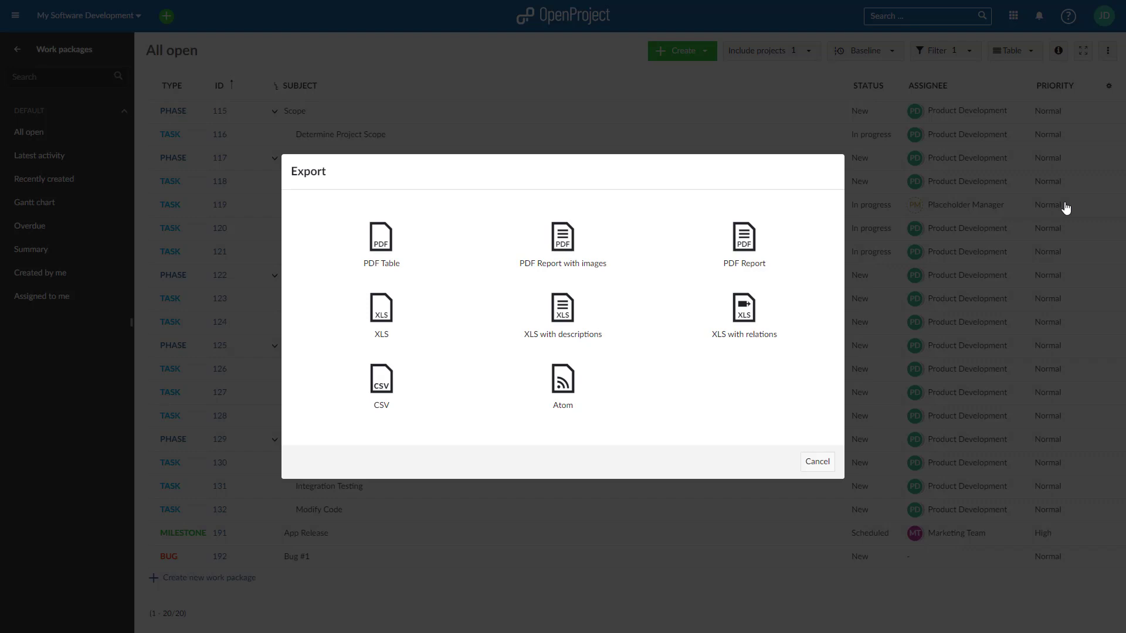
Cancel the export and open My Calendar from the project's Calendars module.
left_click(1067, 209)
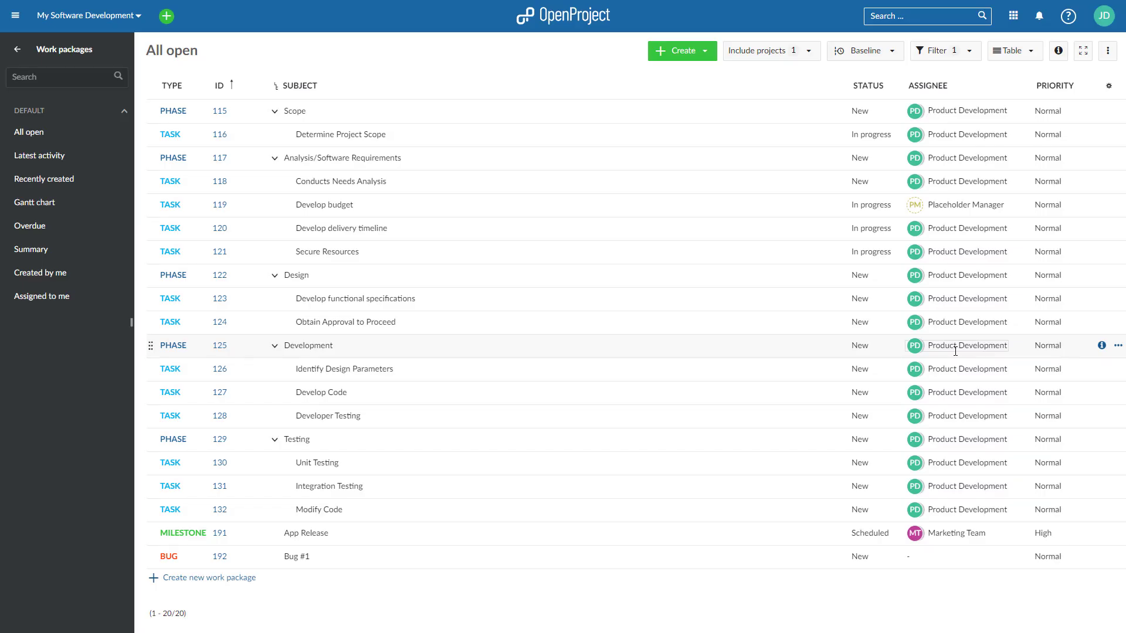
left_click(18, 50)
left_click(112, 94)
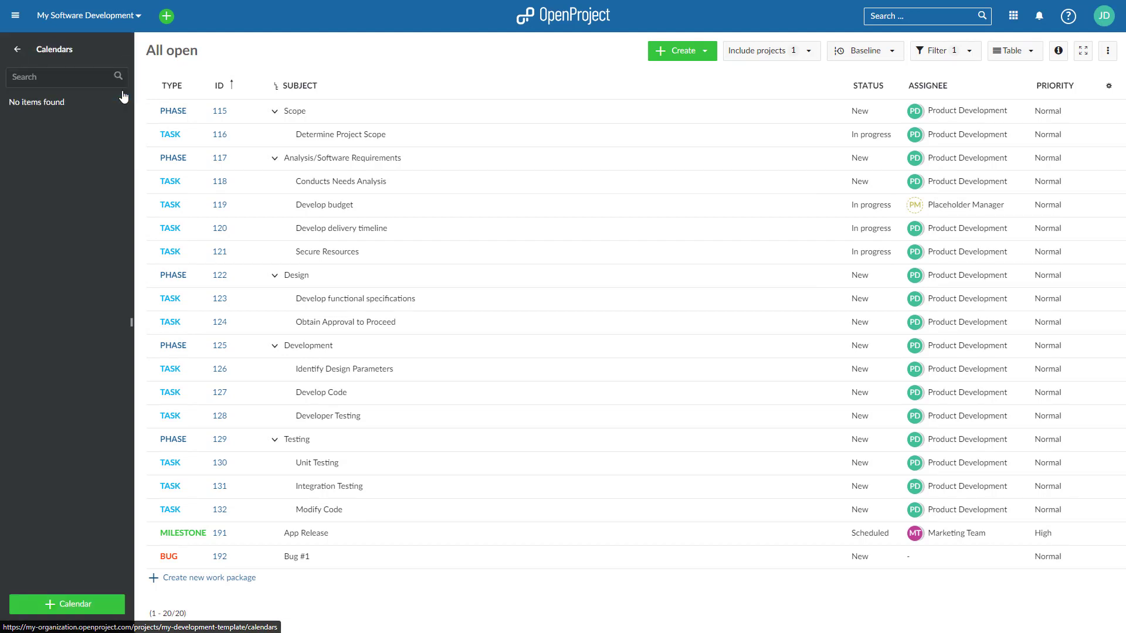
left_click(57, 138)
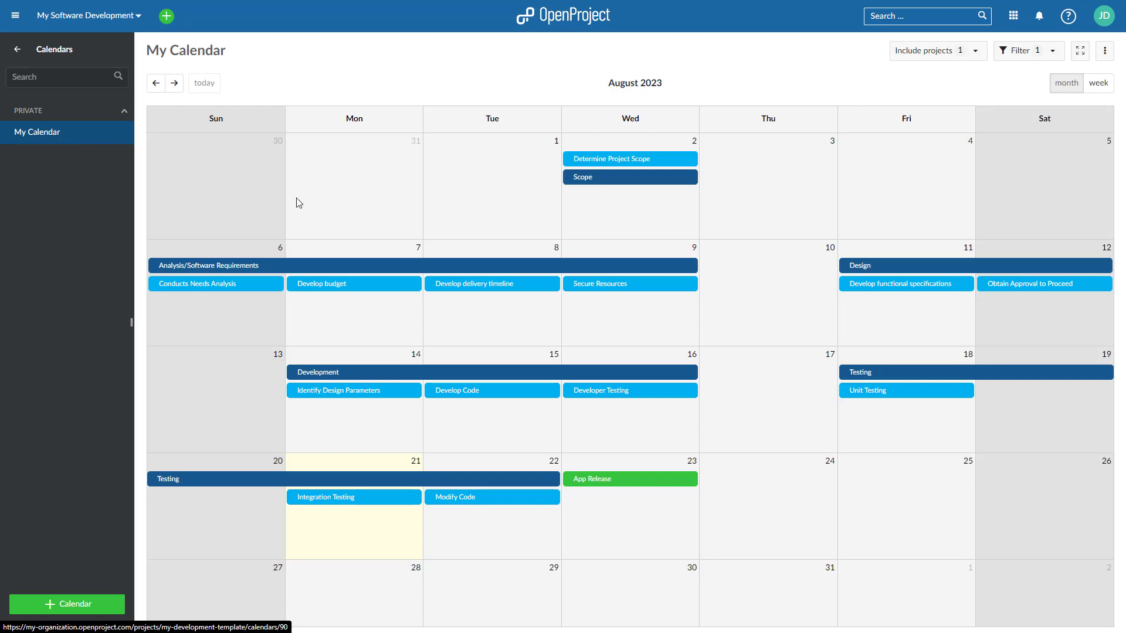
Create a calendar subscription named 'Phone 2' and copy its URL.
left_click(1104, 54)
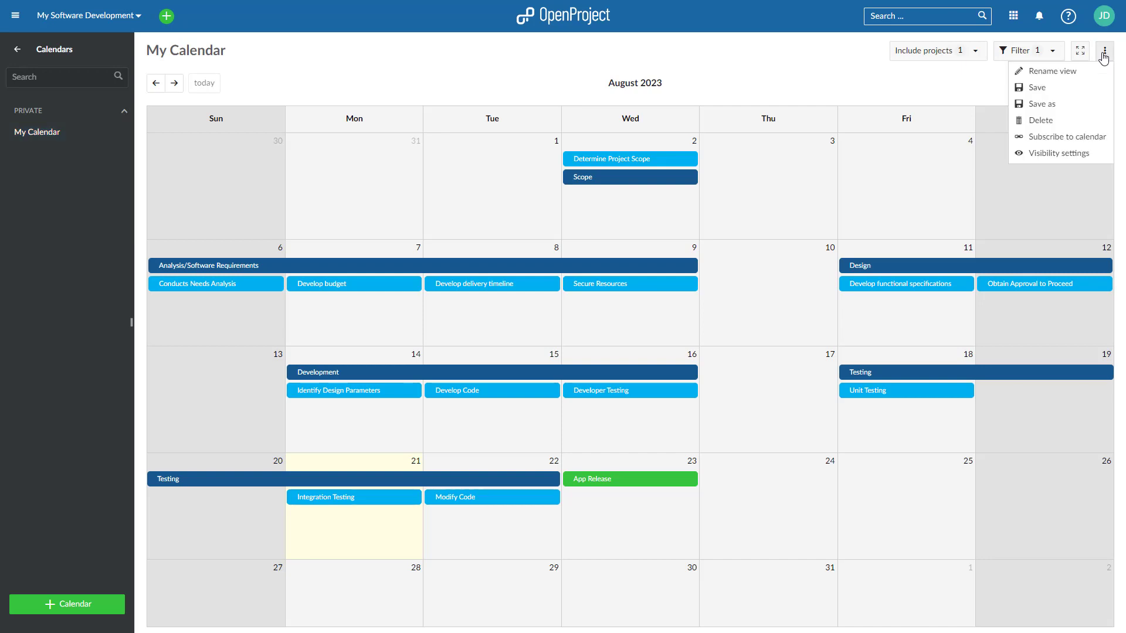
left_click(1068, 140)
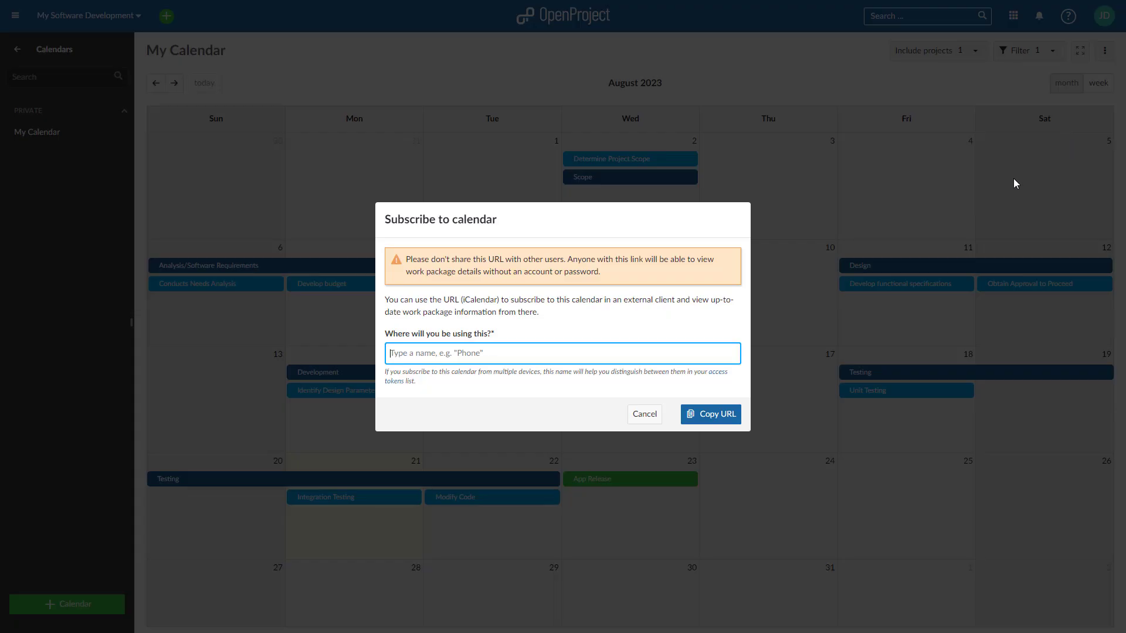
type("Phone 2")
left_click(717, 414)
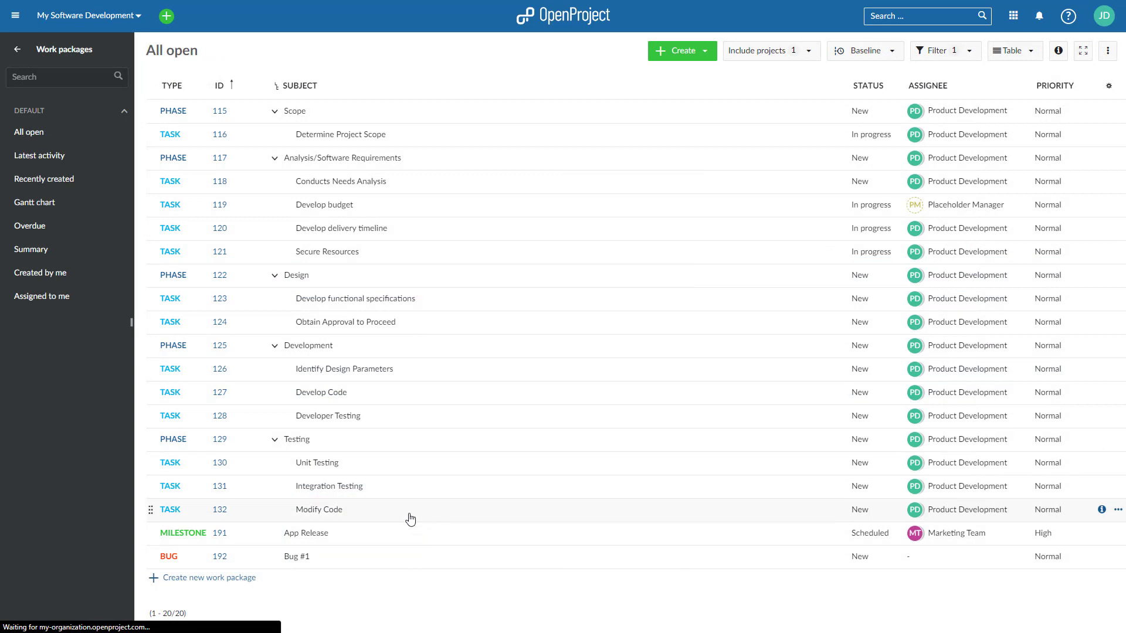
Open task 132 Modify Code, then start and stop a timer to log time.
double_click(410, 520)
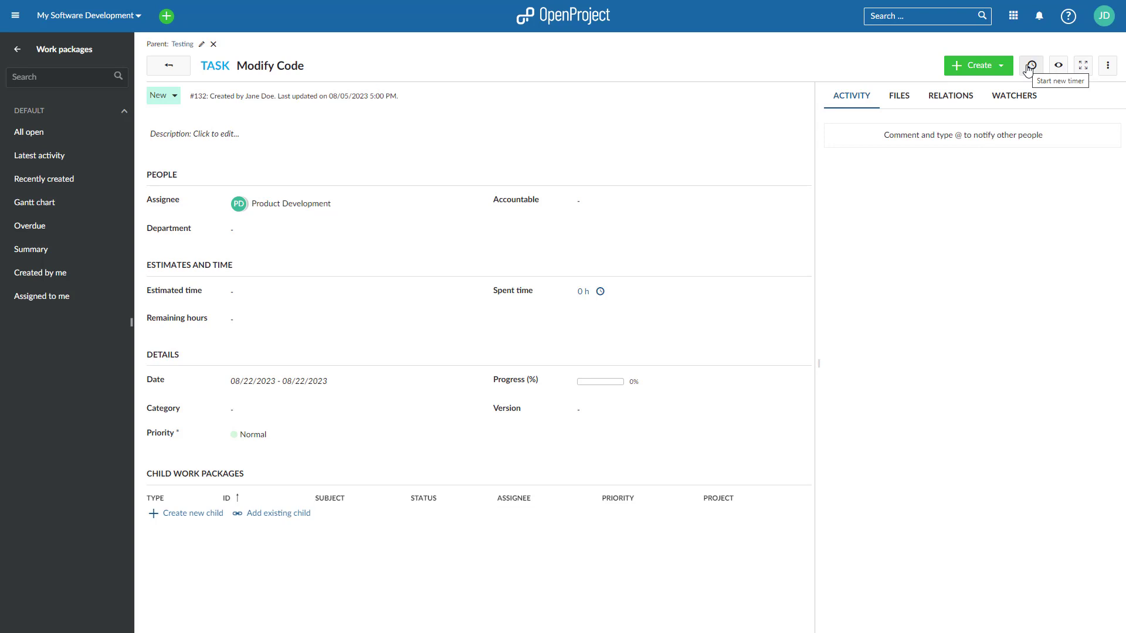
left_click(1029, 69)
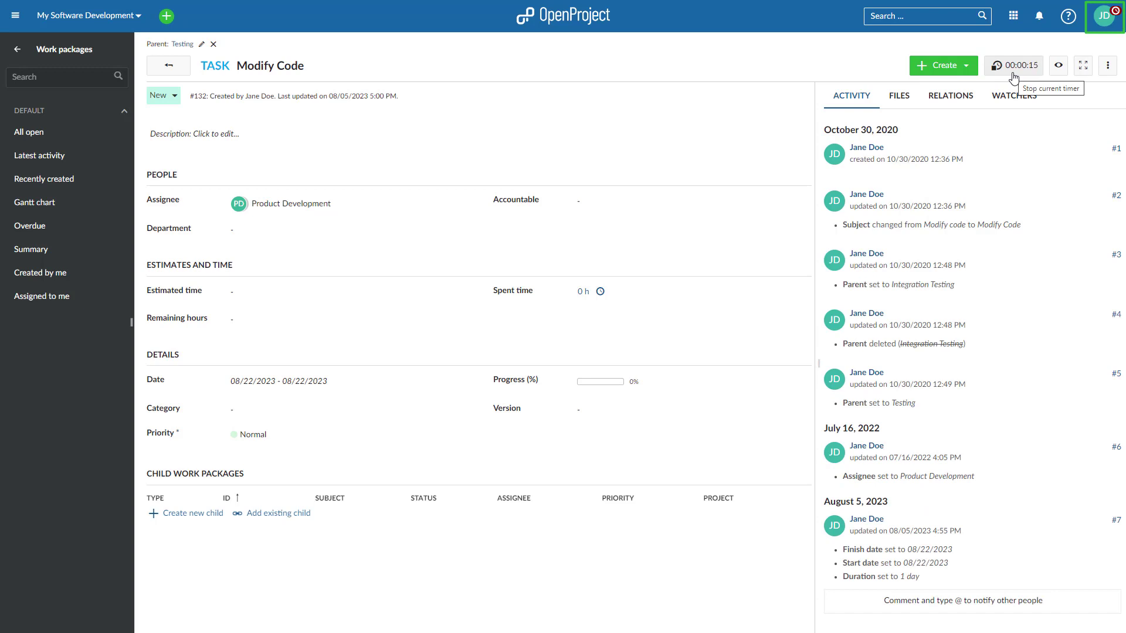
left_click(1014, 66)
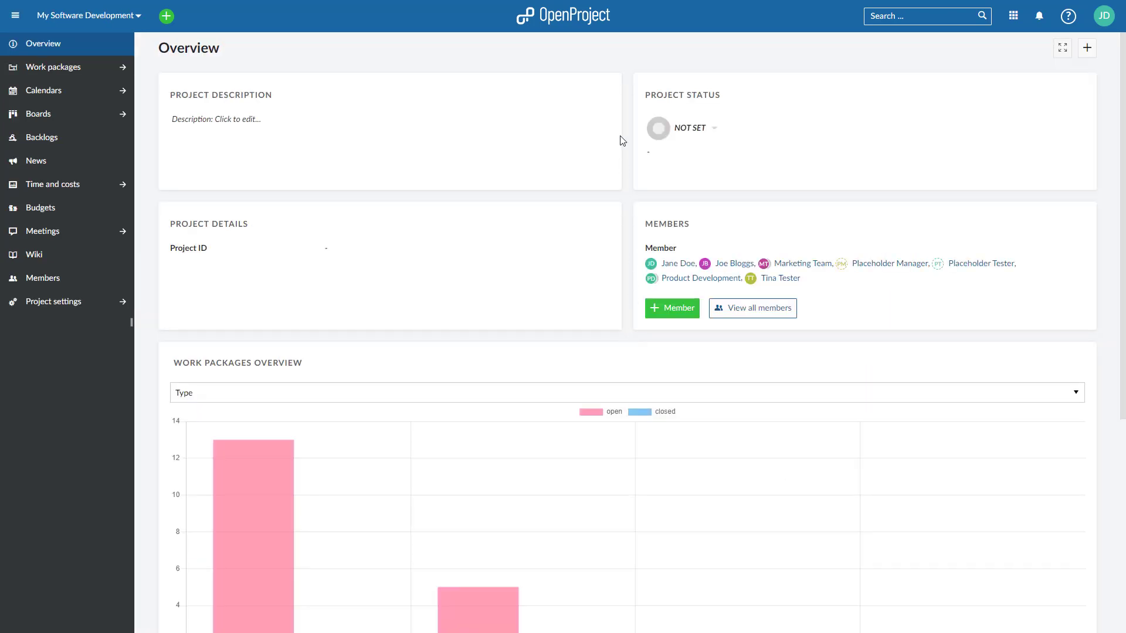
left_click(583, 25)
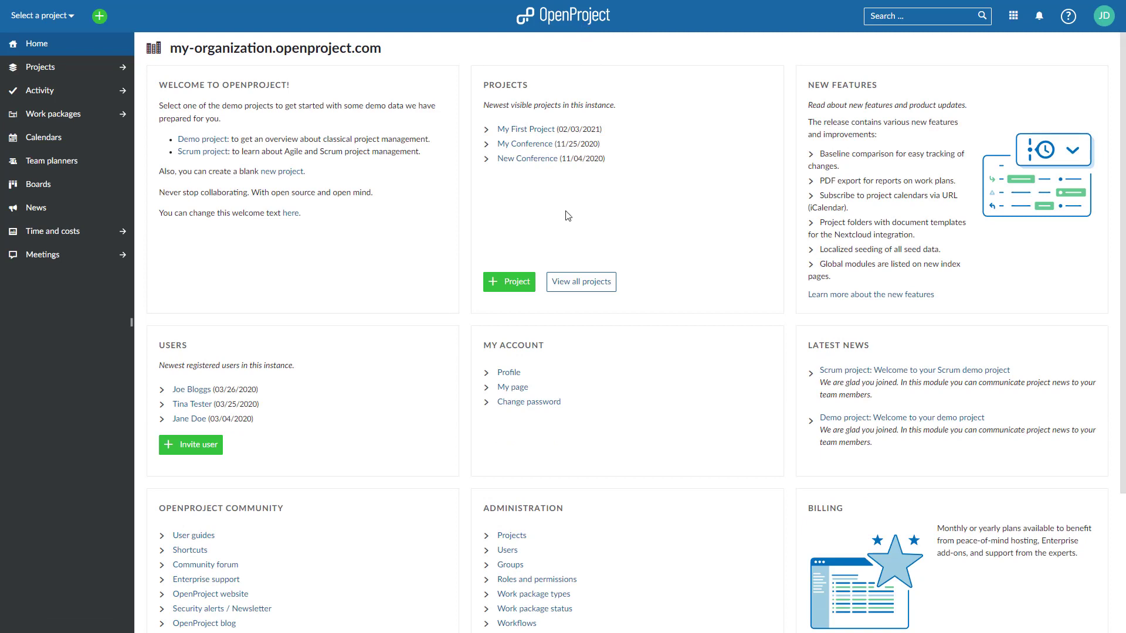
Show the global All open work package list across all projects, 132 items.
left_click(1015, 24)
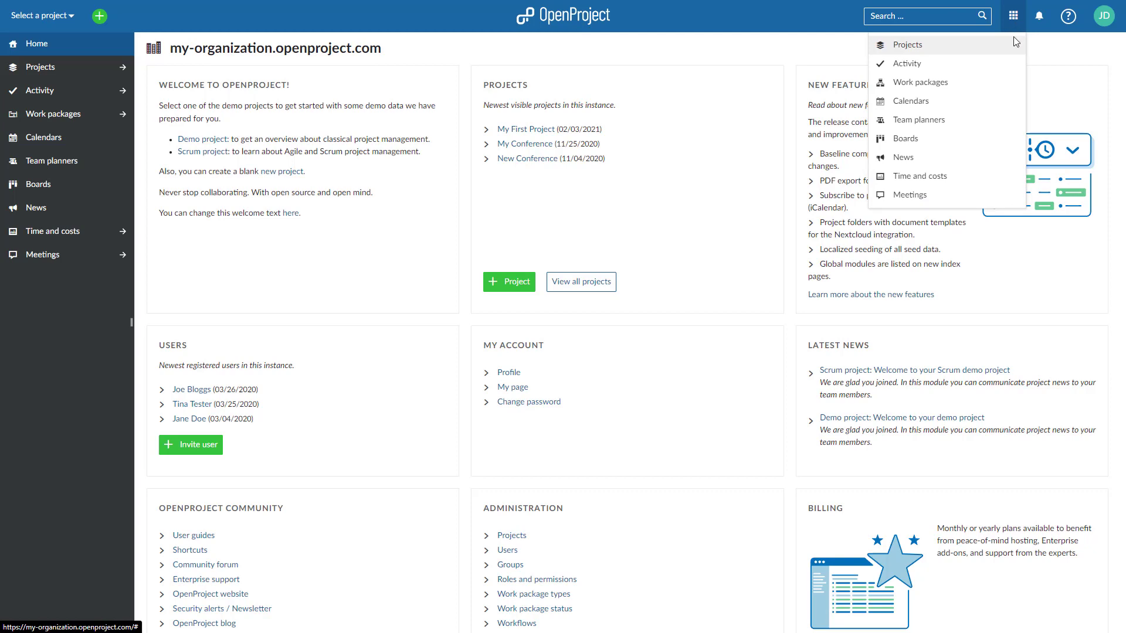
left_click(933, 86)
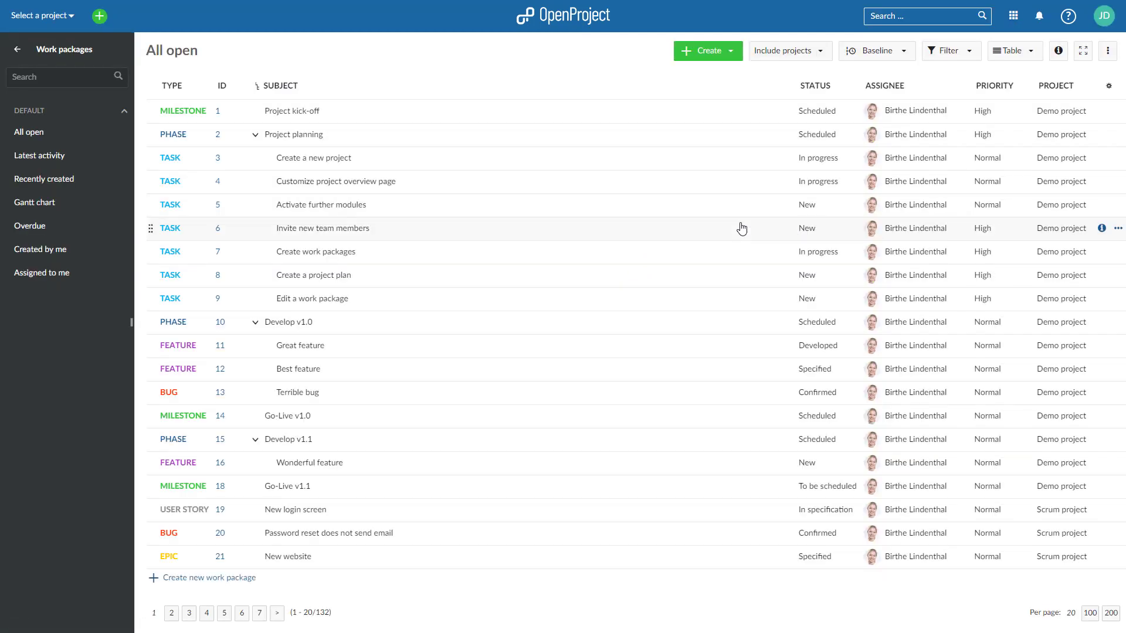